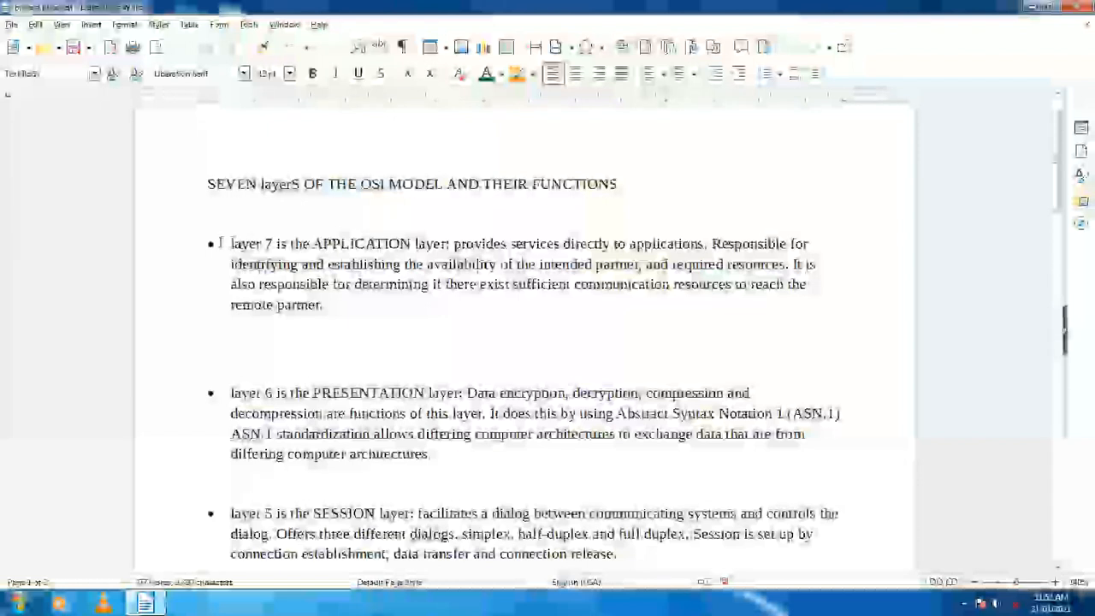
- Change the font color of the layer 7 APPLICATION paragraph to red
{"action": "left_click_drag", "start_coordinate": [229, 244], "coordinate": [342, 312]}
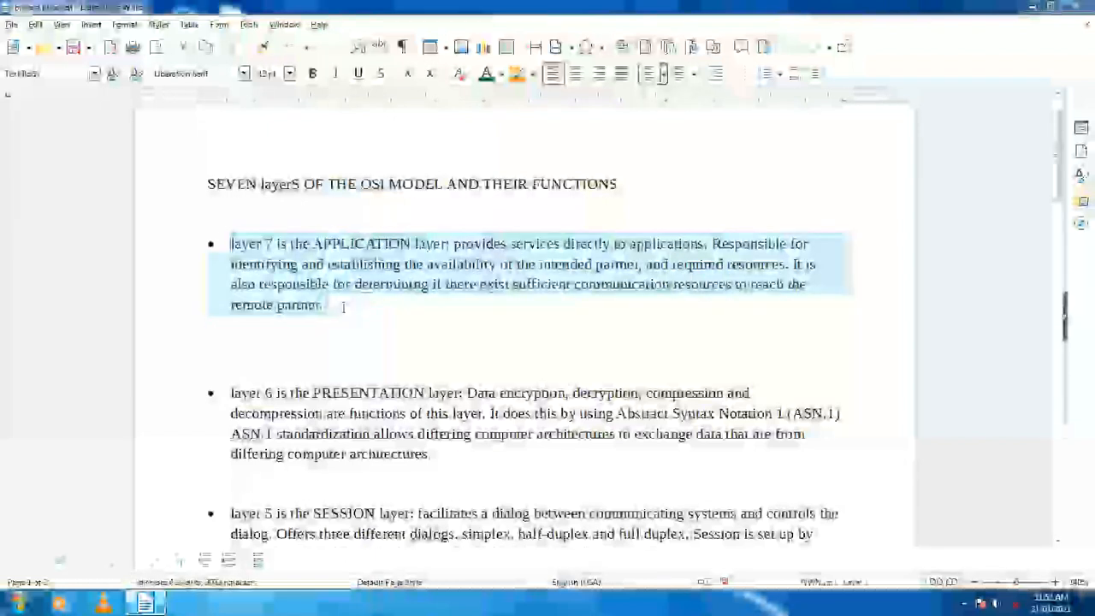
{"action": "left_click", "coordinate": [711, 158]}
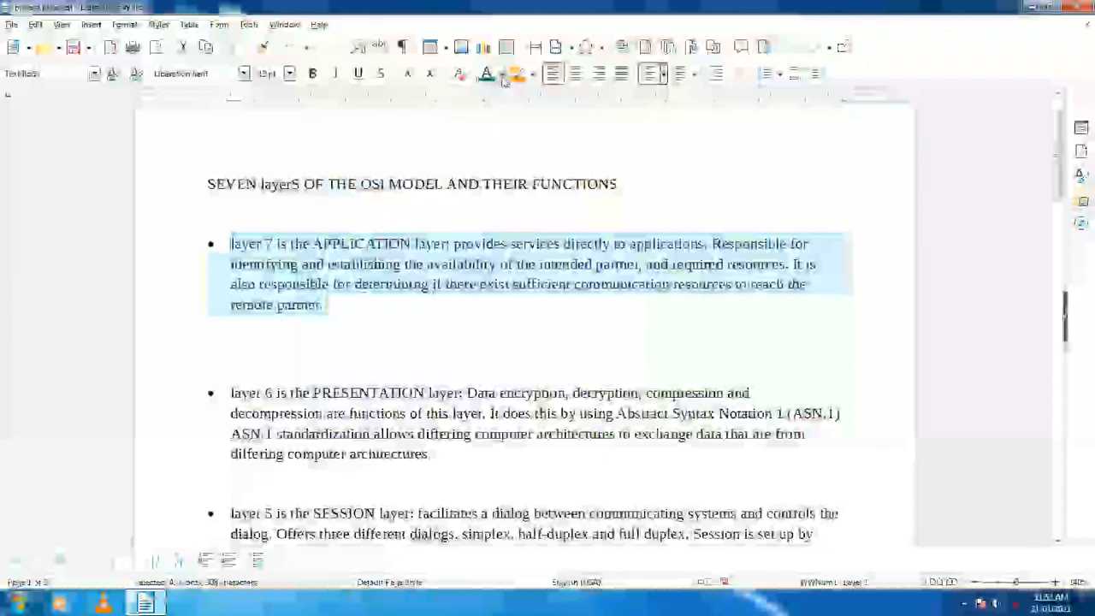
{"action": "left_click", "coordinate": [503, 75]}
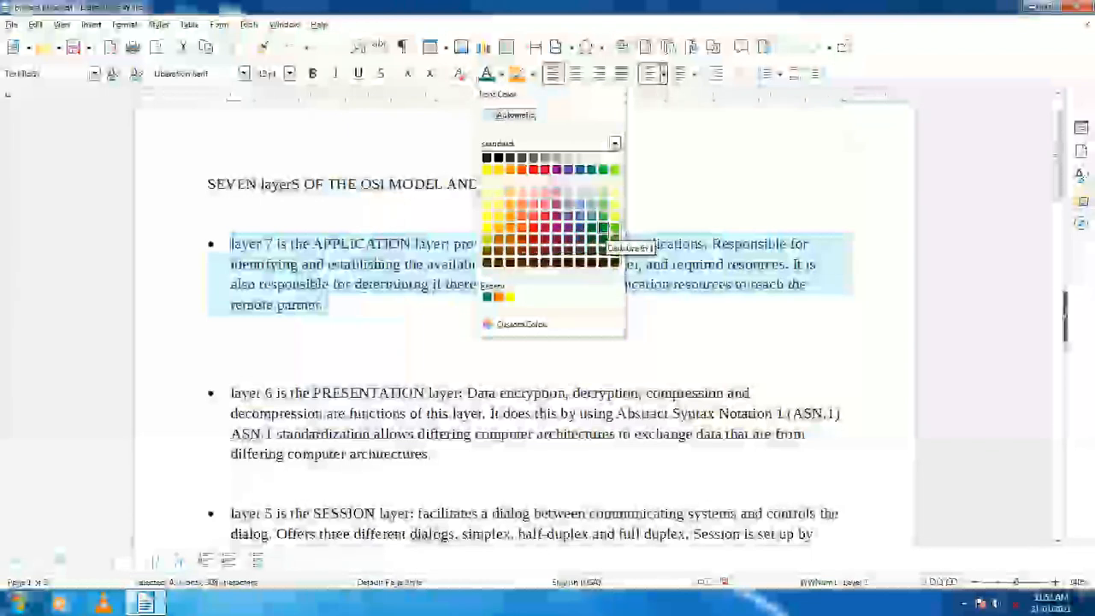
{"action": "left_click", "coordinate": [533, 170]}
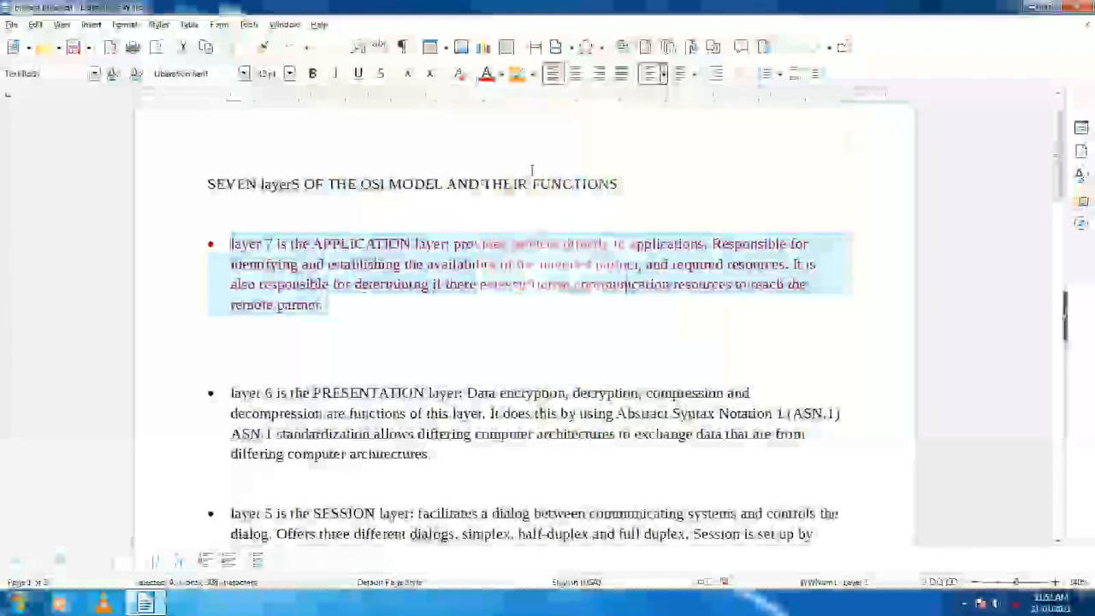
{"action": "left_click", "coordinate": [476, 340]}
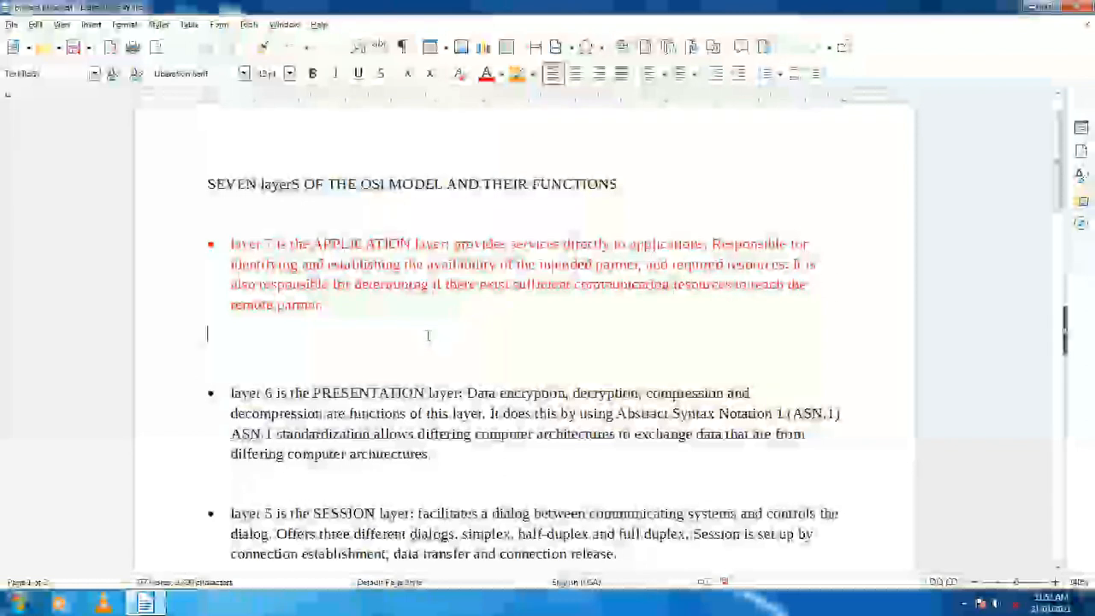
- Apply a red highlight color to the layer 6 PRESENTATION paragraph
{"action": "scroll", "coordinate": [428, 333], "scroll_direction": "down", "scroll_amount": 2}
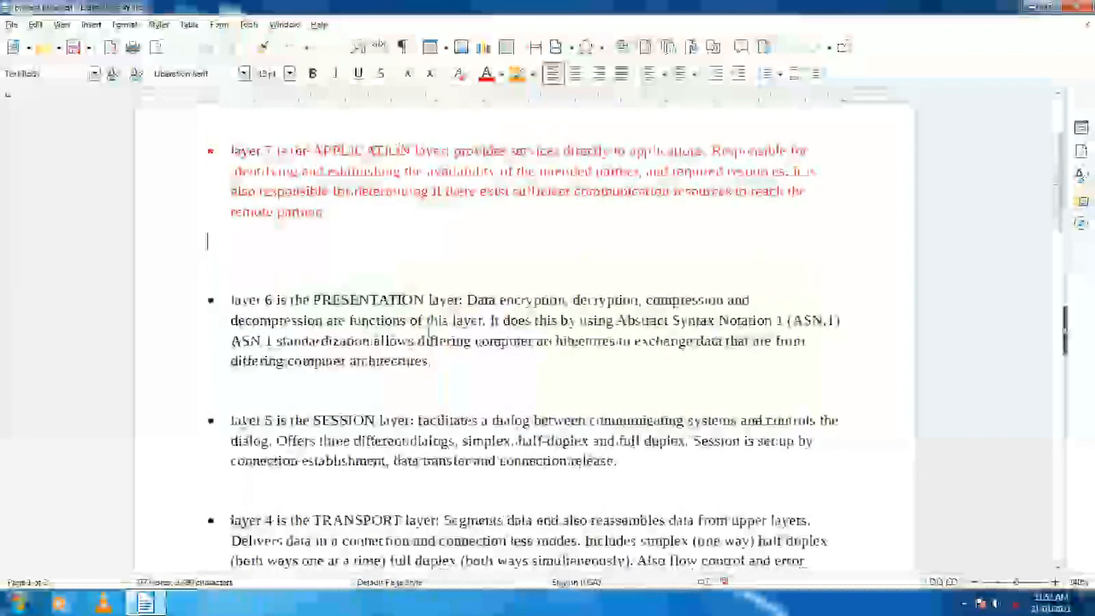
{"action": "scroll", "coordinate": [428, 333], "scroll_direction": "down", "scroll_amount": 1}
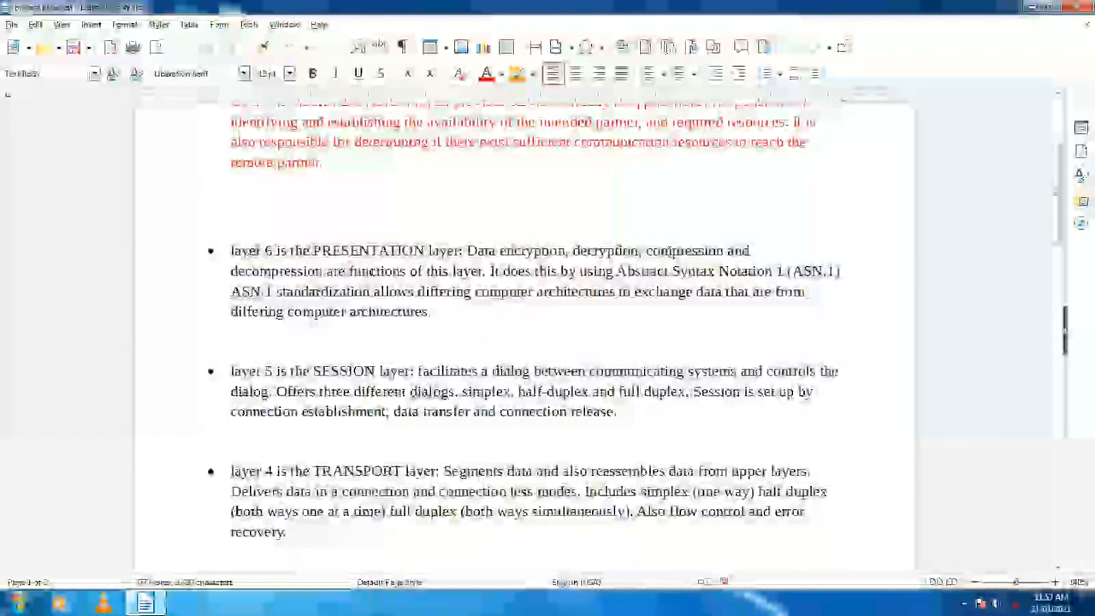
{"action": "left_click_drag", "start_coordinate": [228, 254], "coordinate": [572, 332]}
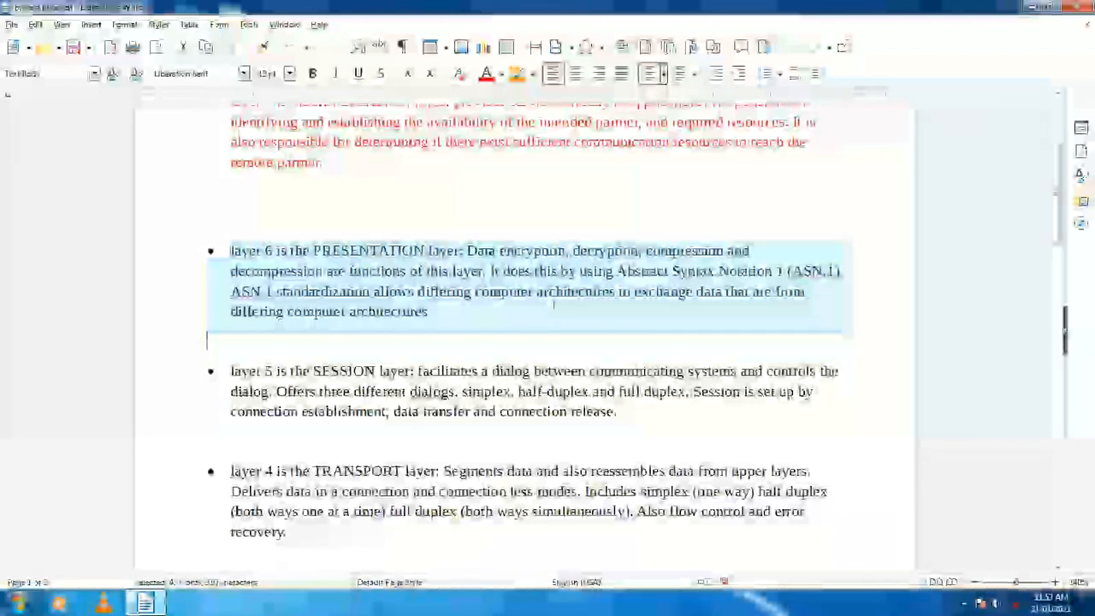
{"action": "left_click", "coordinate": [530, 77]}
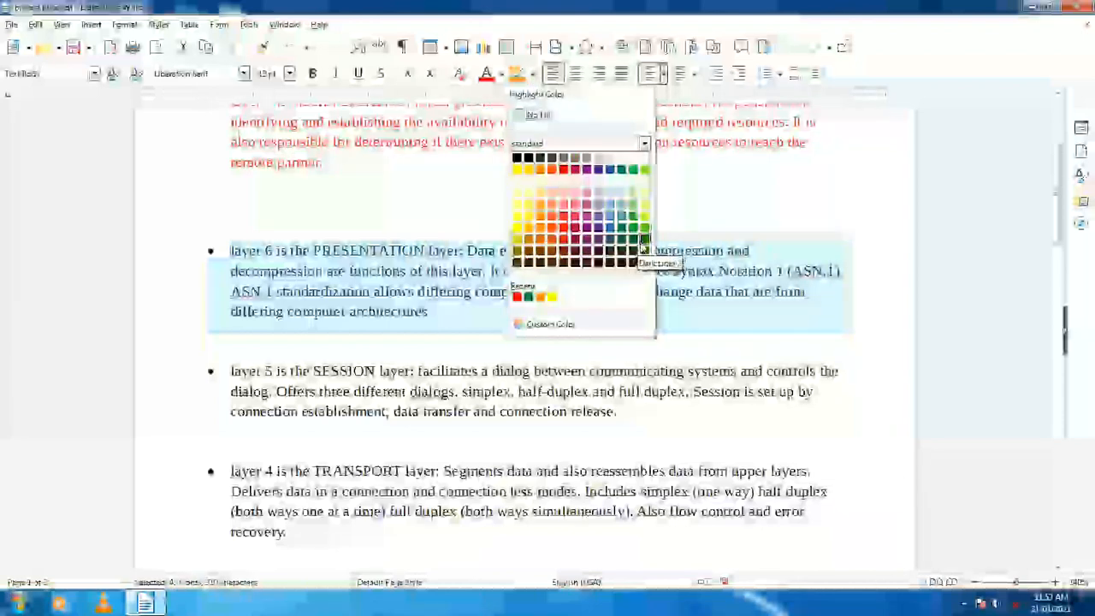
{"action": "left_click", "coordinate": [562, 230]}
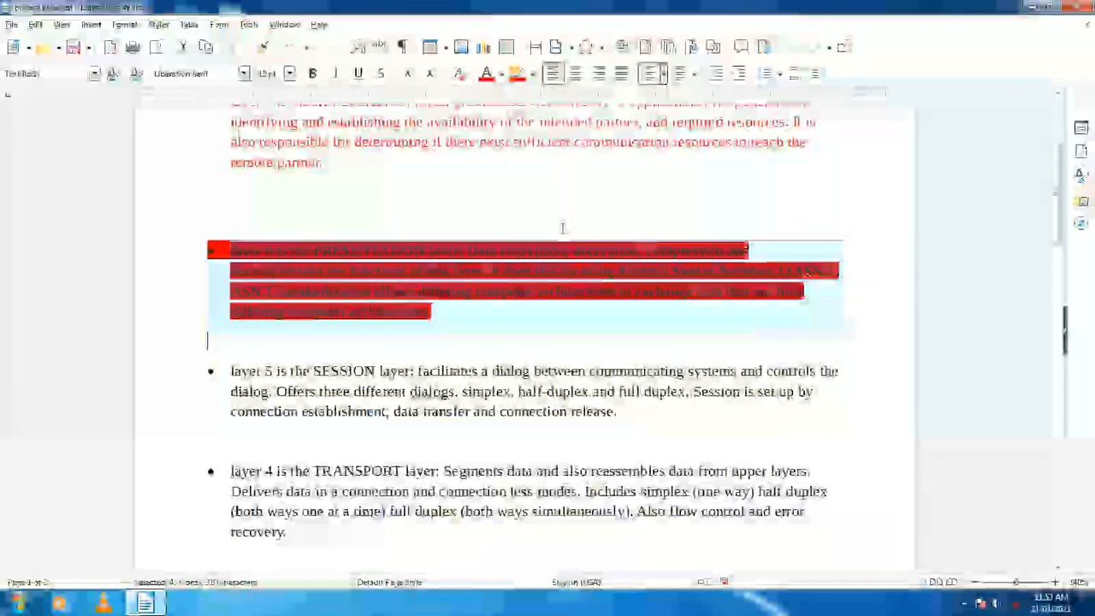
{"action": "left_click", "coordinate": [526, 345]}
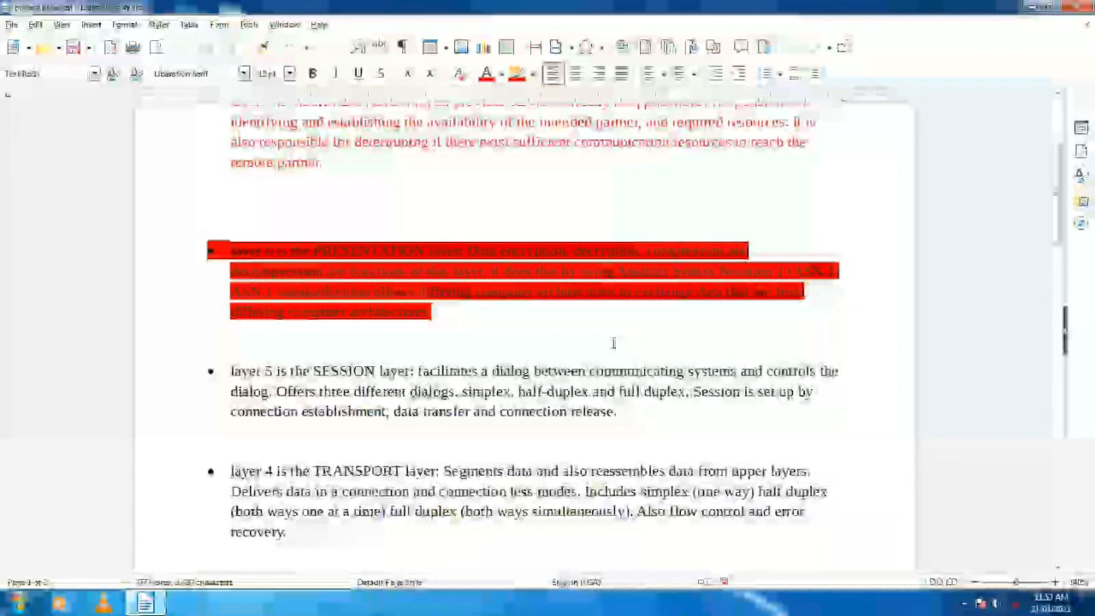
{"action": "scroll", "coordinate": [613, 344], "scroll_direction": "up", "scroll_amount": 1}
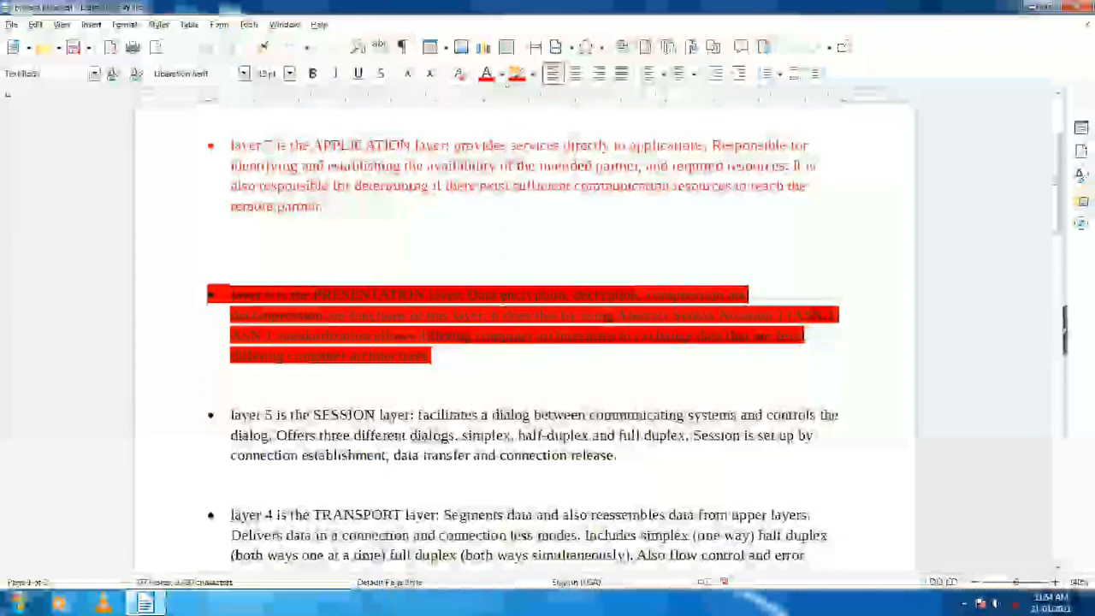
{"action": "scroll", "coordinate": [501, 306], "scroll_direction": "down", "scroll_amount": 4}
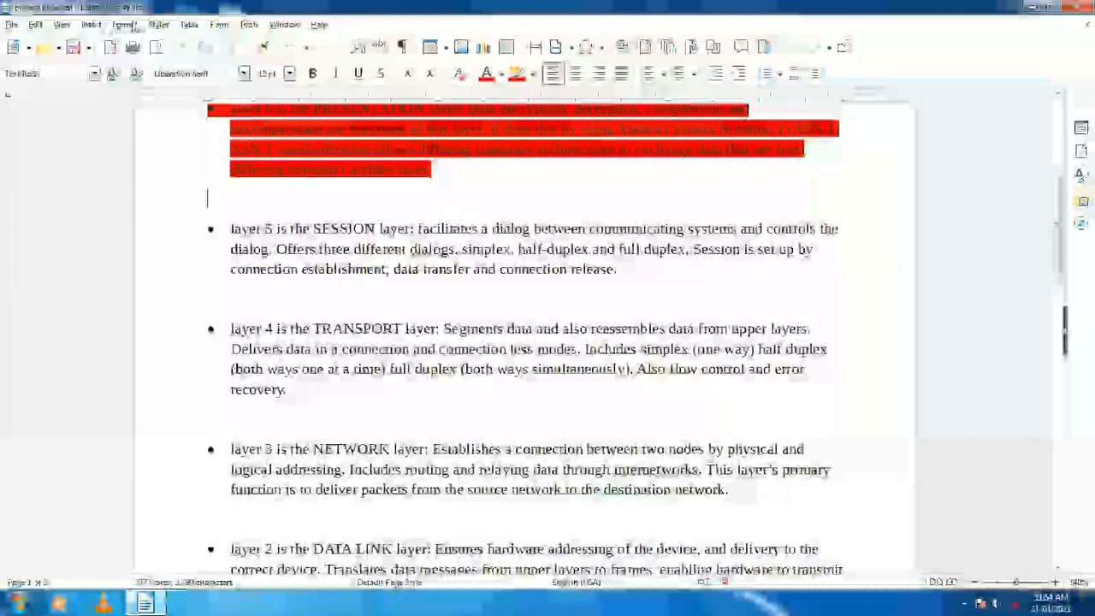
{"action": "left_click", "coordinate": [129, 24]}
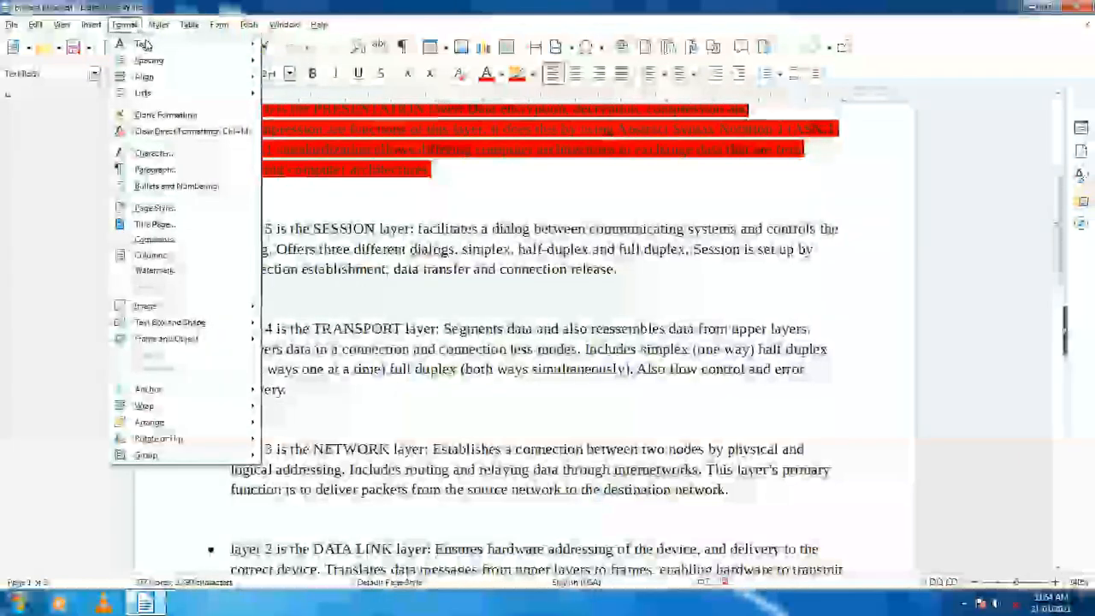
{"action": "mouse_move", "coordinate": [144, 44]}
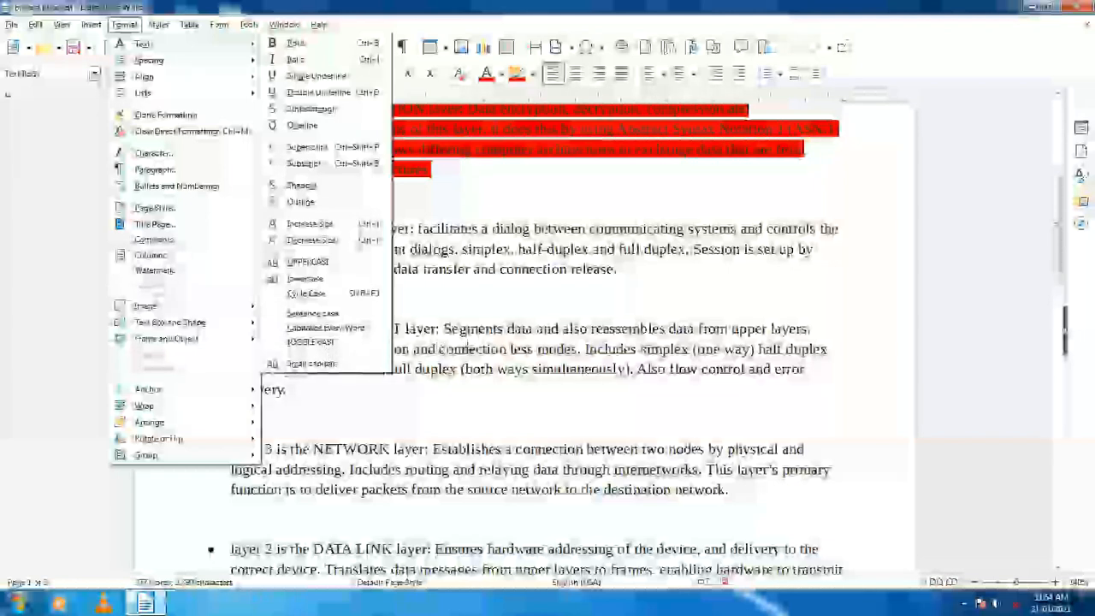
{"action": "left_click", "coordinate": [469, 342]}
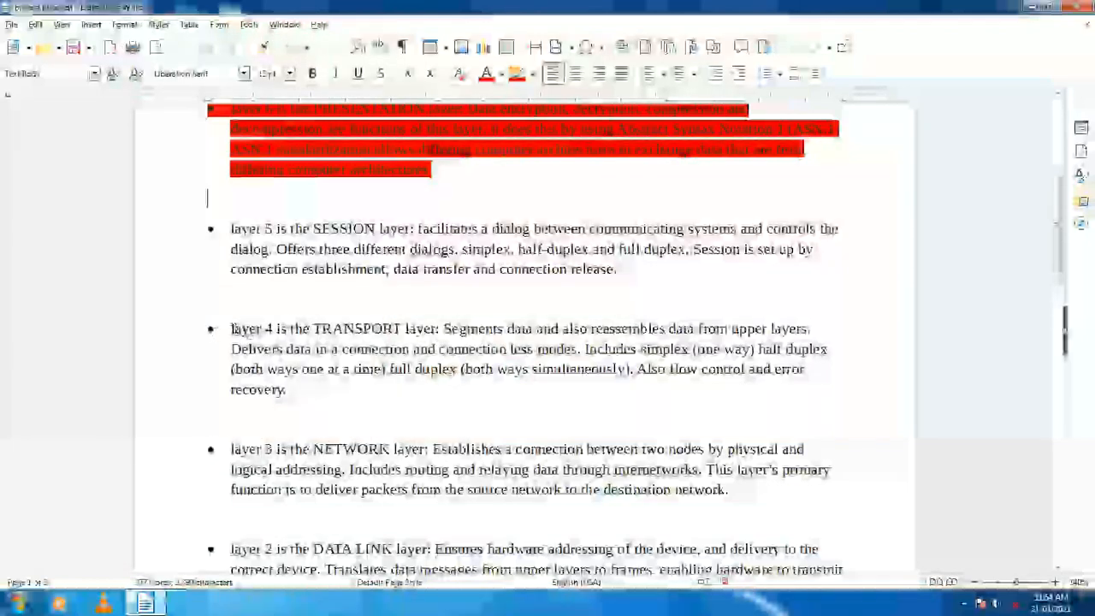
- Apply tOGGLE cASE to the whole layer 4 TRANSPORT paragraph
{"action": "left_click_drag", "start_coordinate": [231, 329], "coordinate": [341, 388]}
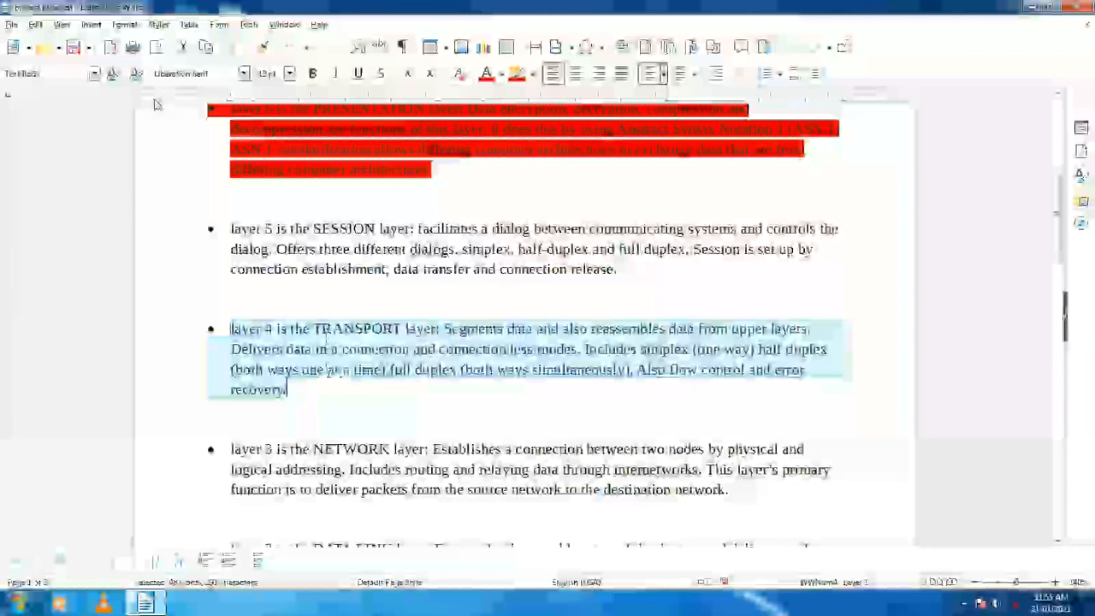
{"action": "left_click", "coordinate": [124, 25]}
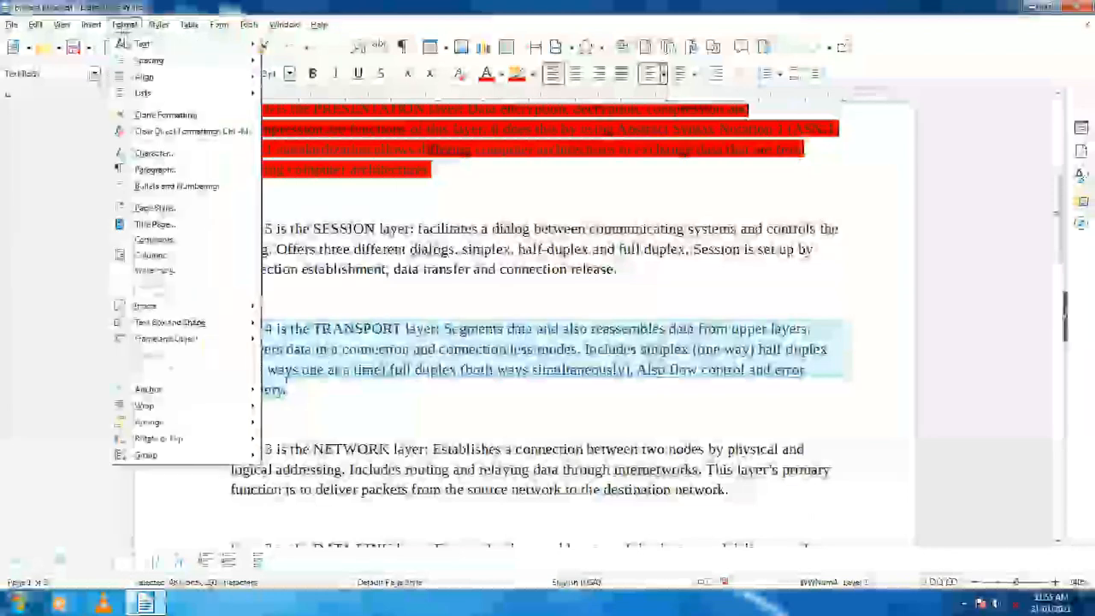
{"action": "mouse_move", "coordinate": [122, 43]}
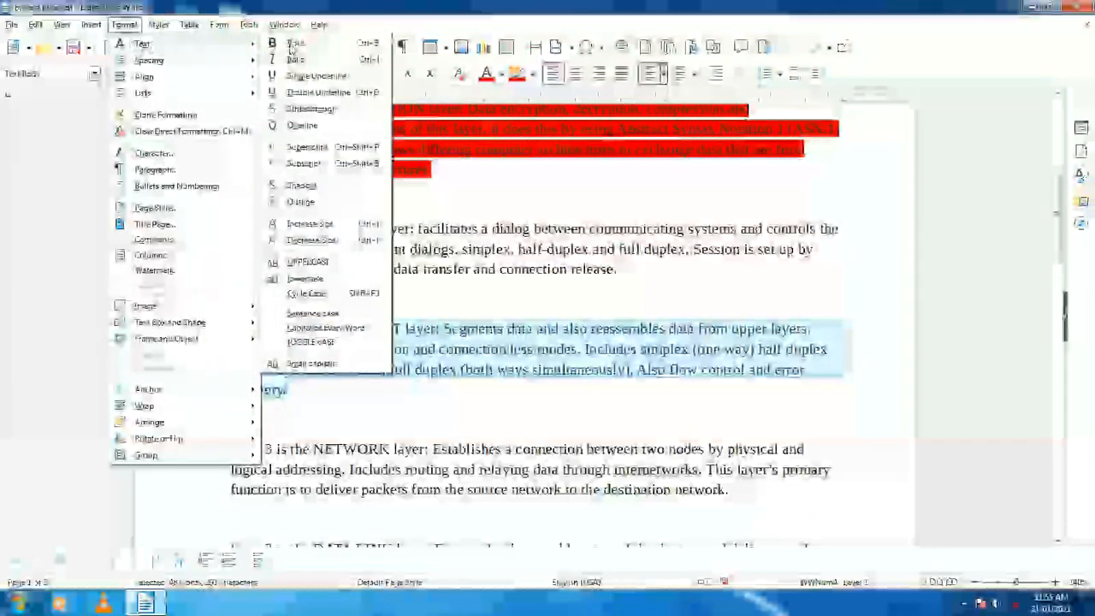
{"action": "left_click", "coordinate": [326, 344]}
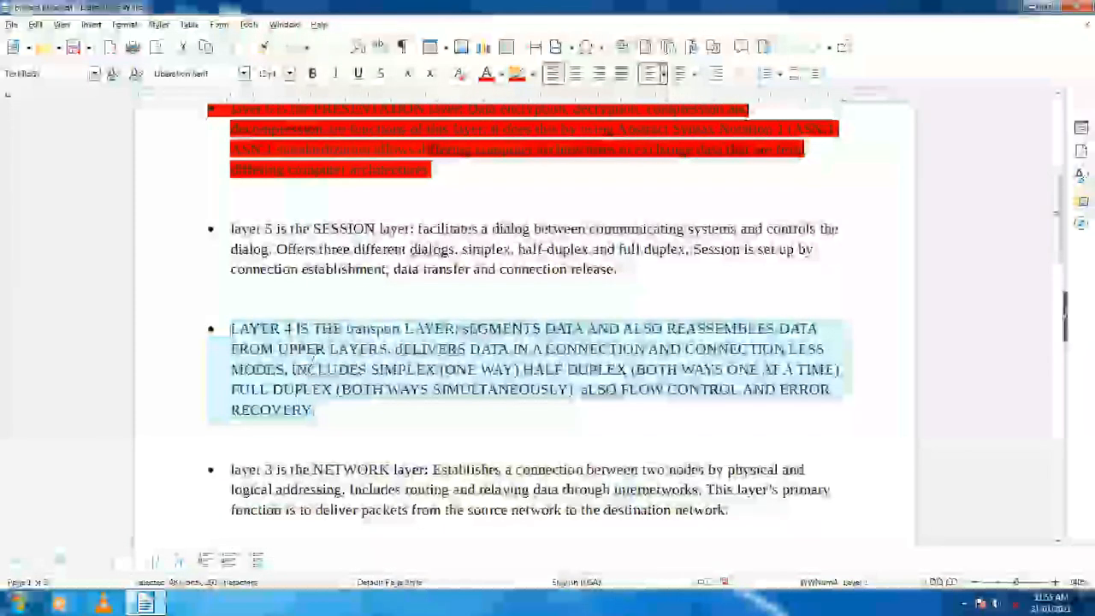
{"action": "left_click", "coordinate": [410, 426]}
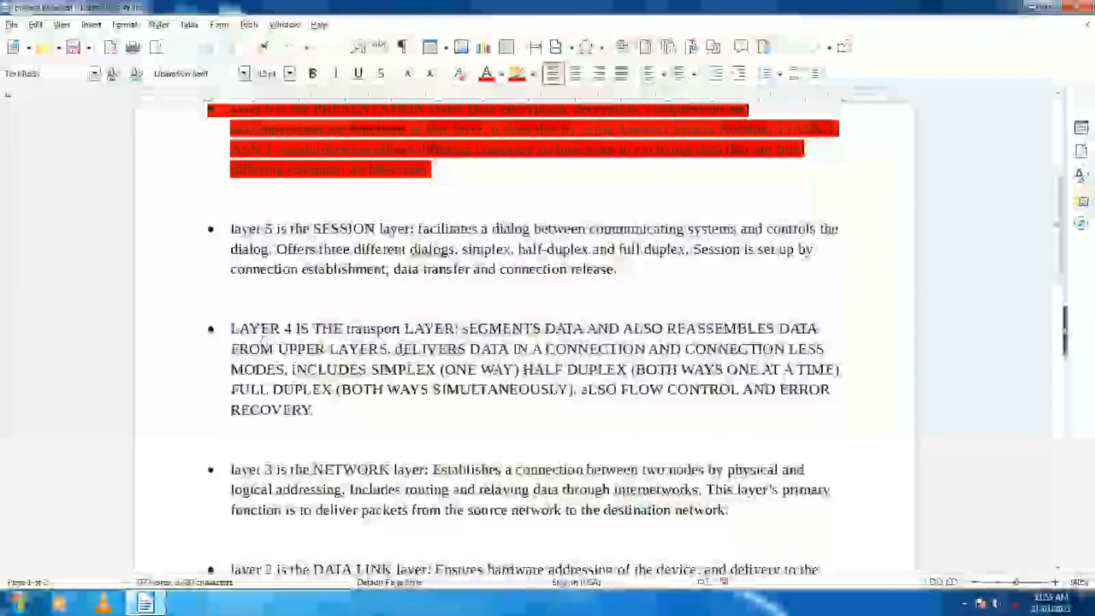
- Apply Capitalize Every Word to the whole layer 3 NETWORK paragraph
{"action": "scroll", "coordinate": [359, 407], "scroll_direction": "down", "scroll_amount": 3}
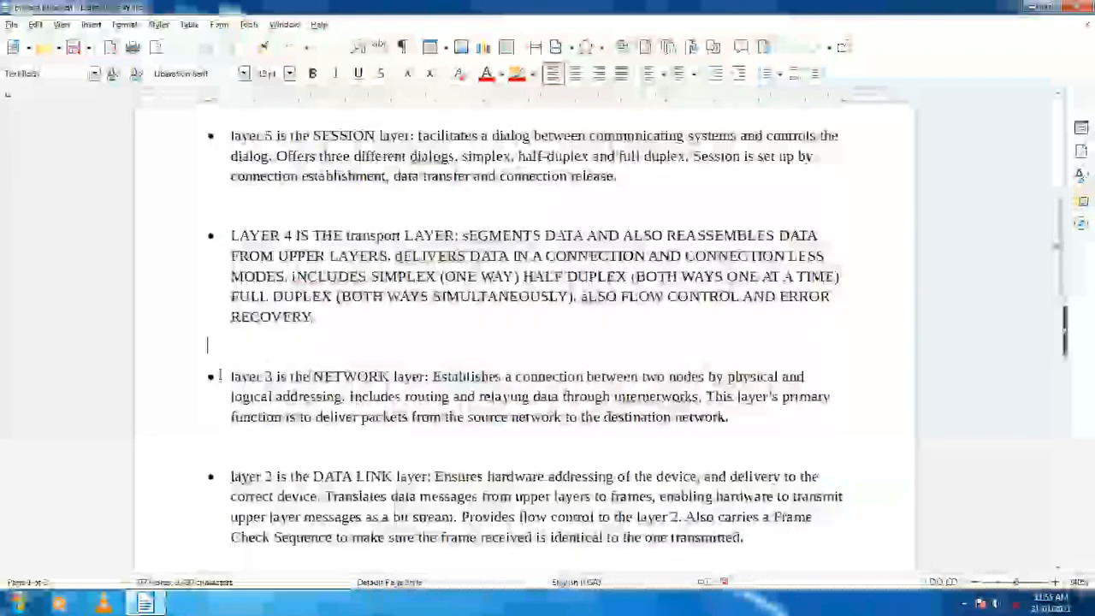
{"action": "left_click_drag", "start_coordinate": [273, 376], "coordinate": [230, 377]}
{"action": "left_click_drag", "start_coordinate": [395, 377], "coordinate": [735, 417]}
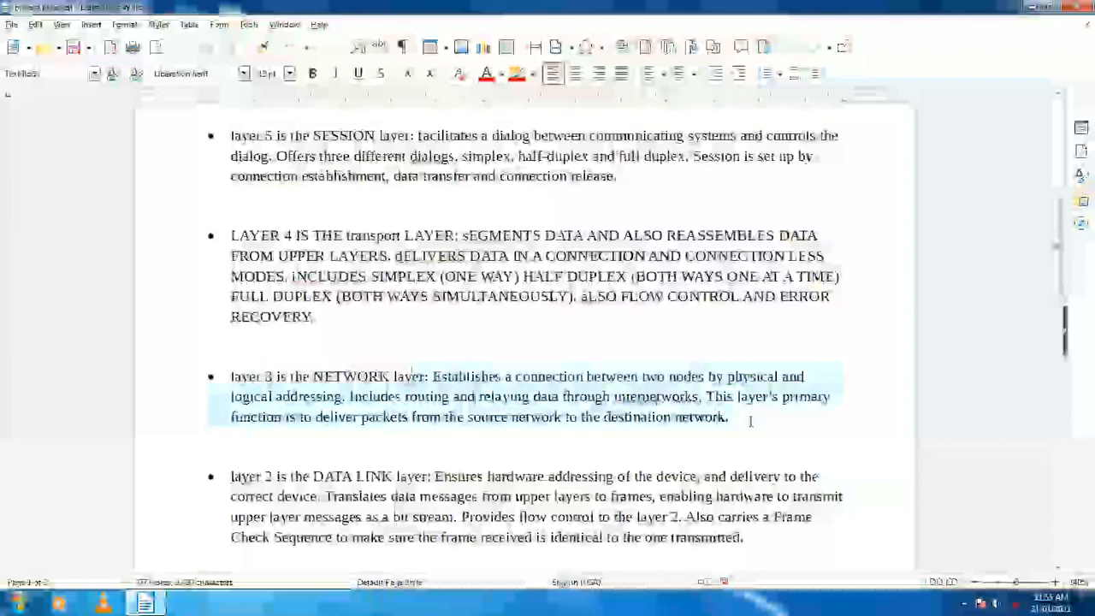
{"action": "left_click", "coordinate": [401, 397]}
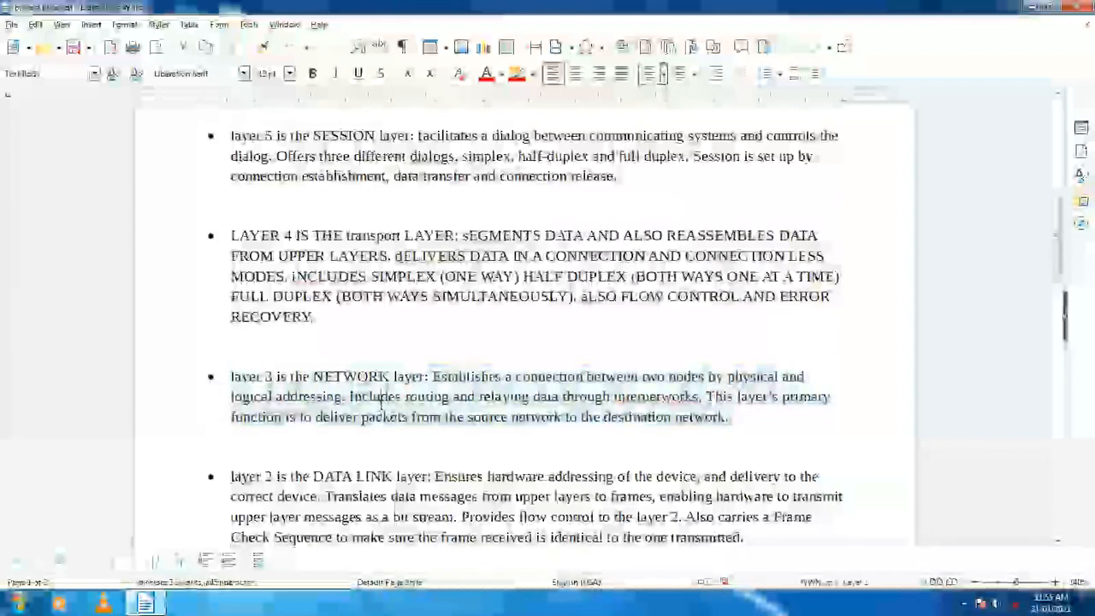
{"action": "triple_click", "coordinate": [381, 400]}
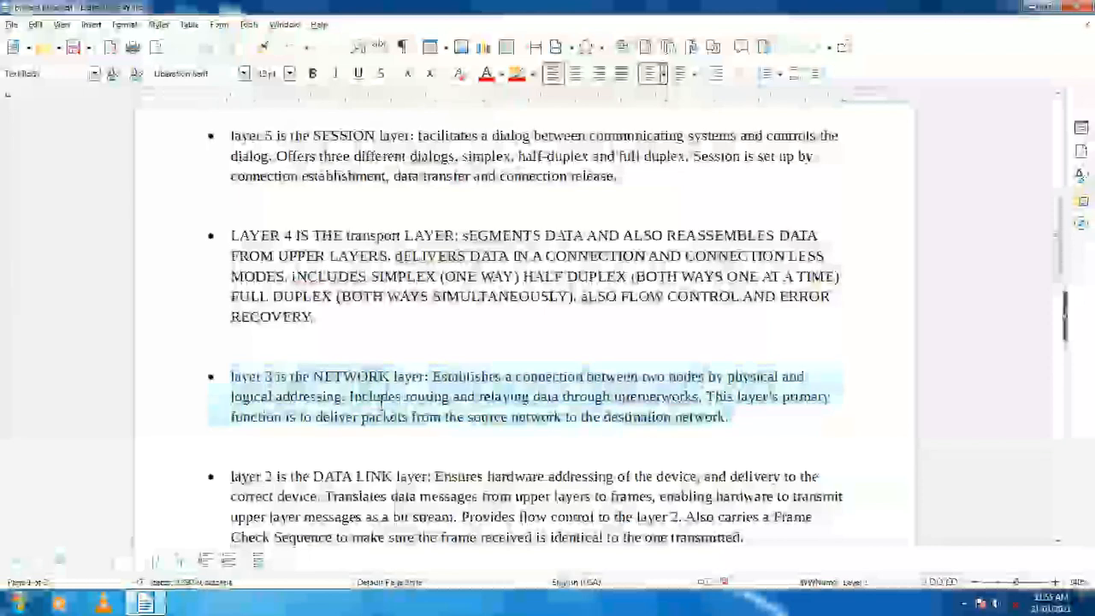
{"action": "left_click", "coordinate": [124, 24]}
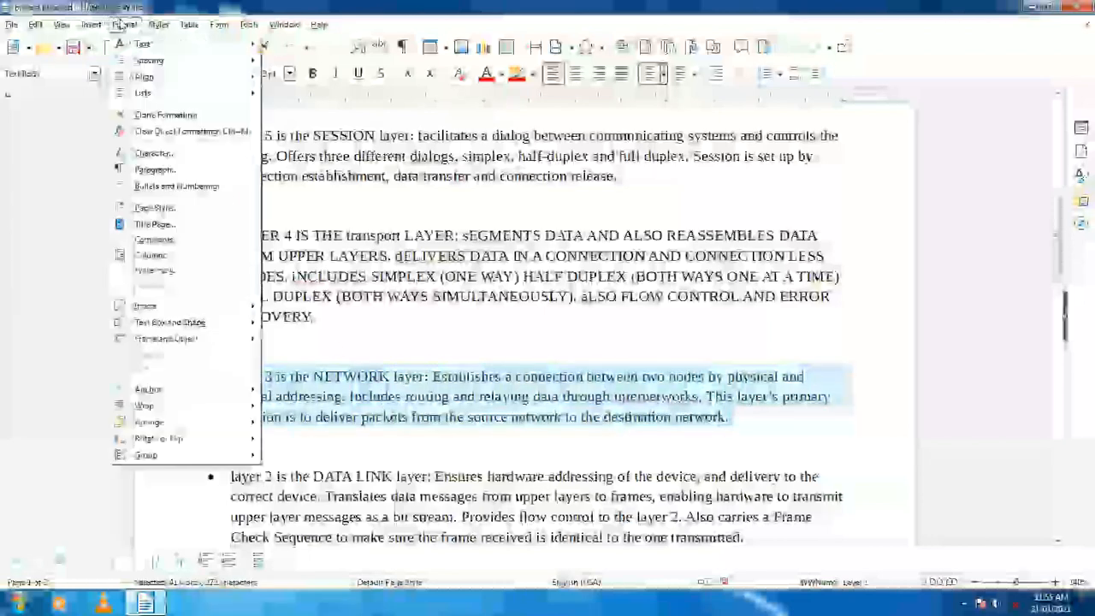
{"action": "mouse_move", "coordinate": [171, 45]}
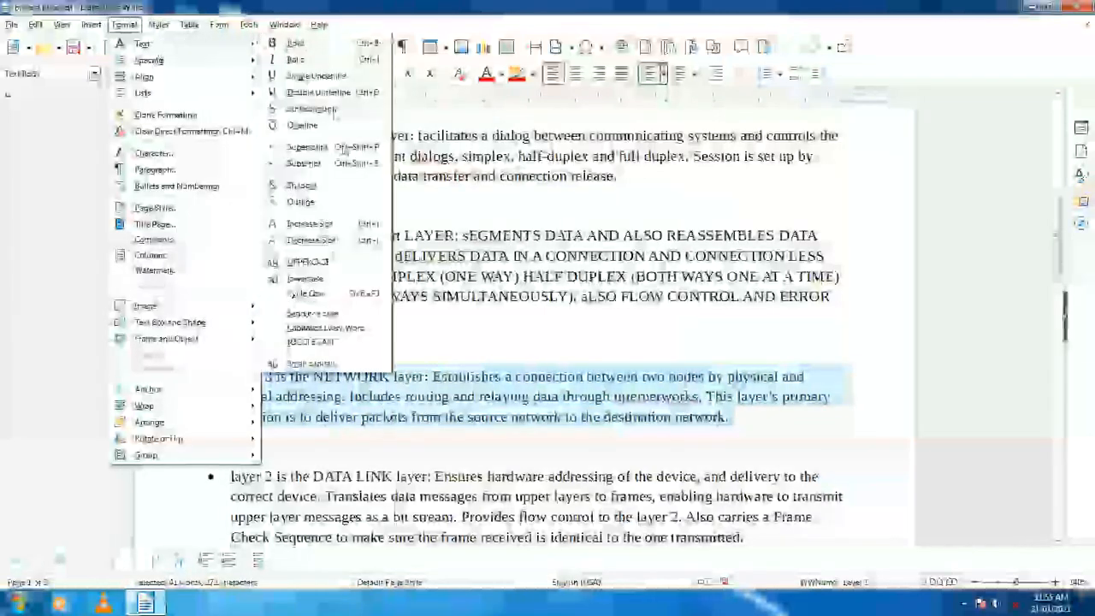
{"action": "left_click", "coordinate": [329, 329]}
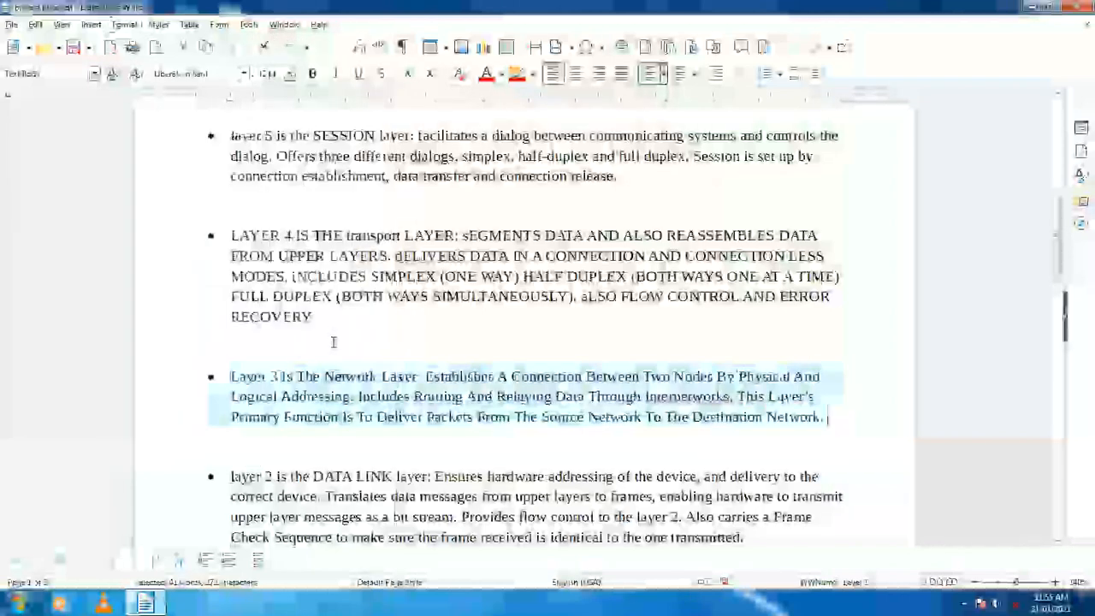
{"action": "left_click", "coordinate": [366, 340]}
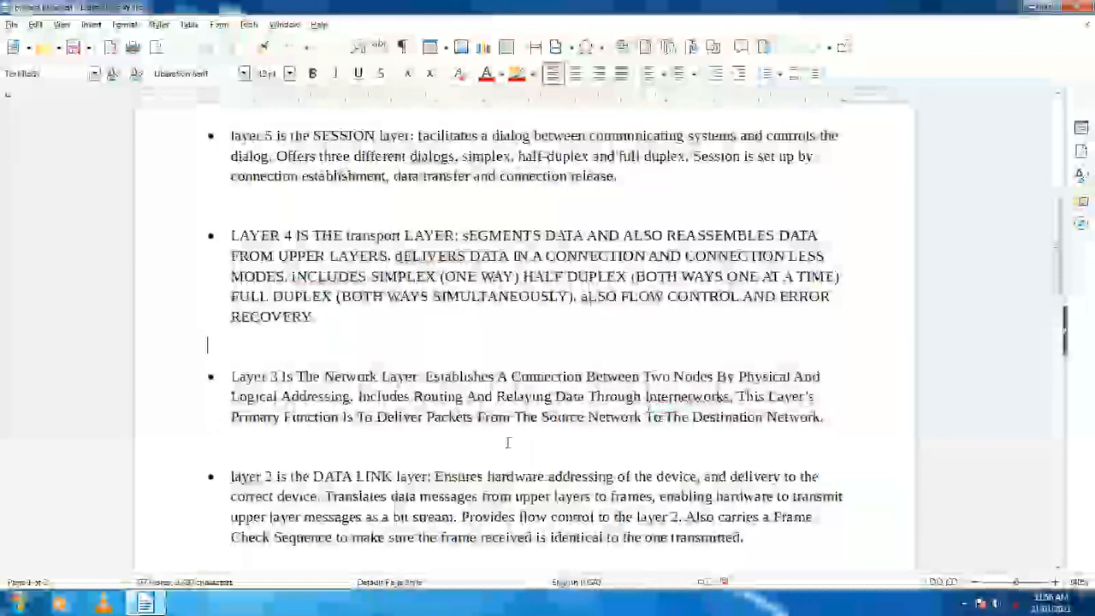
- Convert the whole layer 2 DATA LINK paragraph to lowercase
{"action": "scroll", "coordinate": [507, 442], "scroll_direction": "down", "scroll_amount": 3}
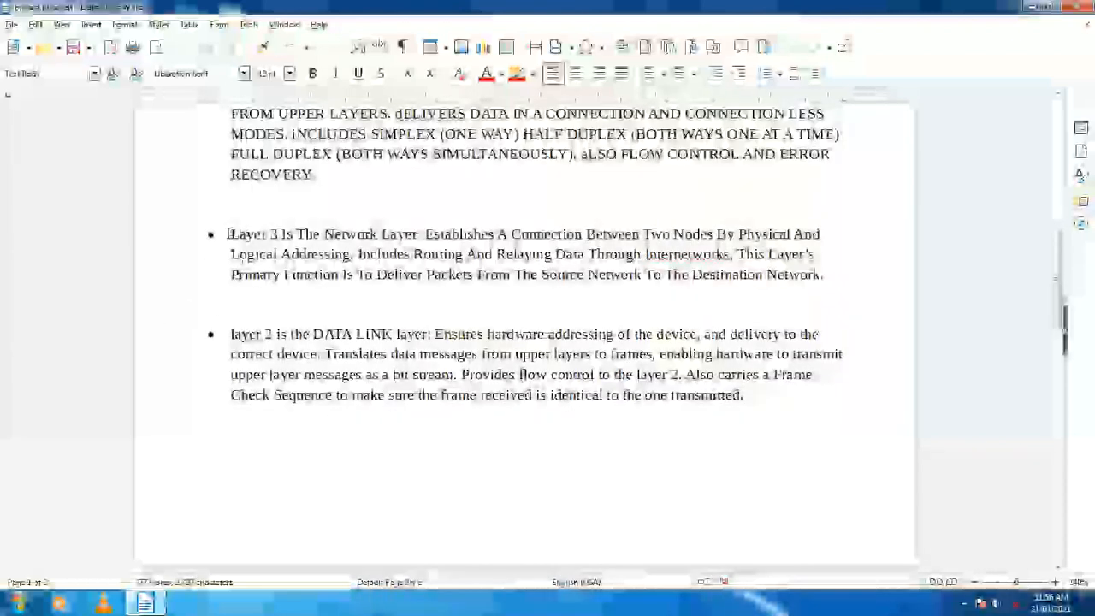
{"action": "left_click_drag", "start_coordinate": [228, 234], "coordinate": [494, 238]}
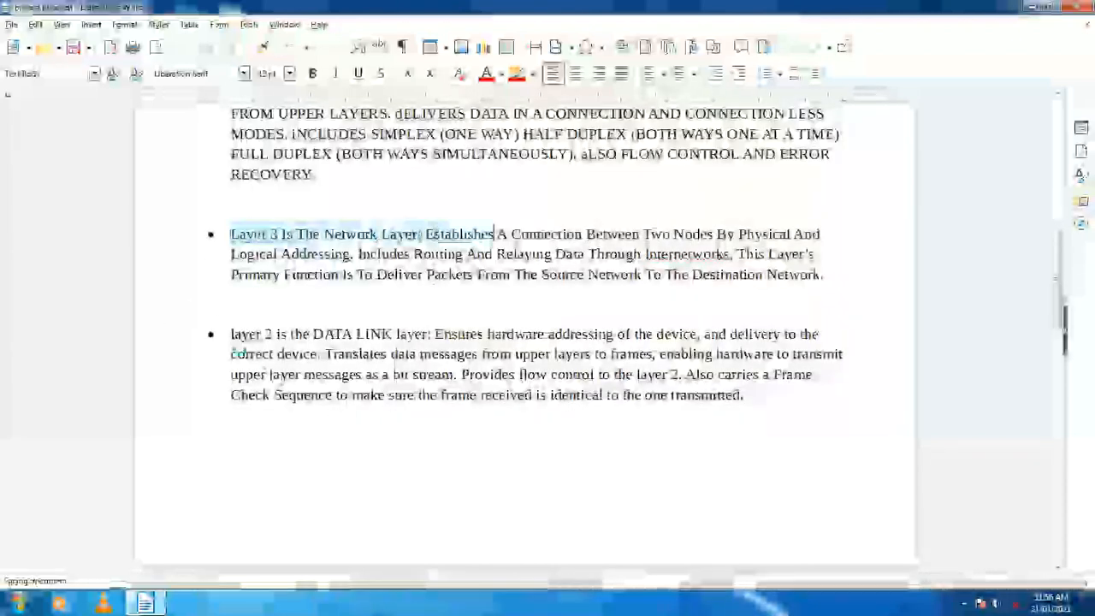
{"action": "left_click_drag", "start_coordinate": [226, 334], "coordinate": [589, 421]}
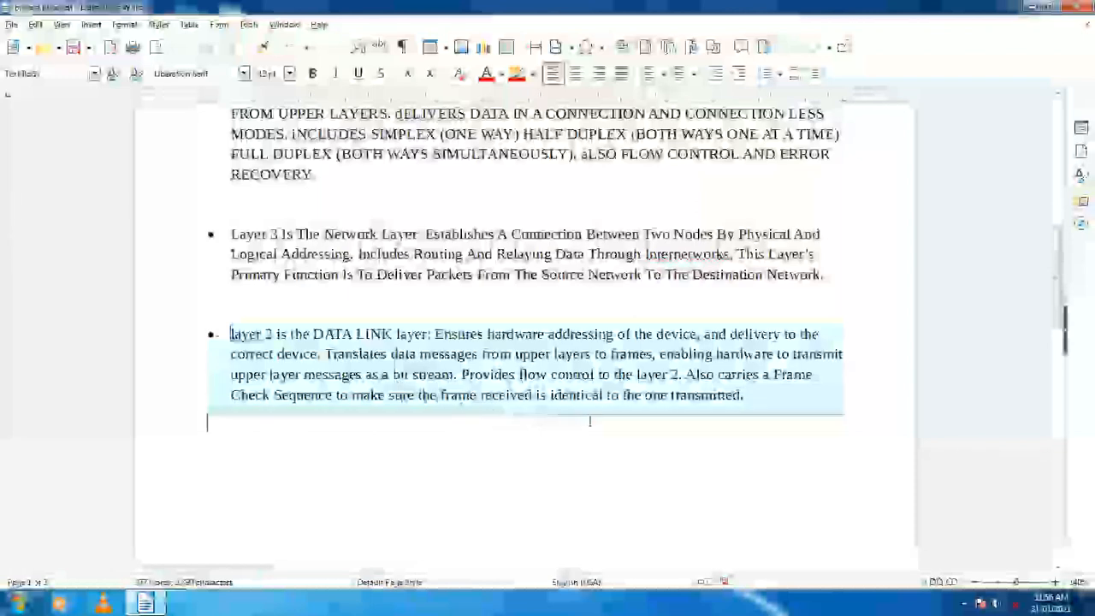
{"action": "left_click", "coordinate": [124, 24]}
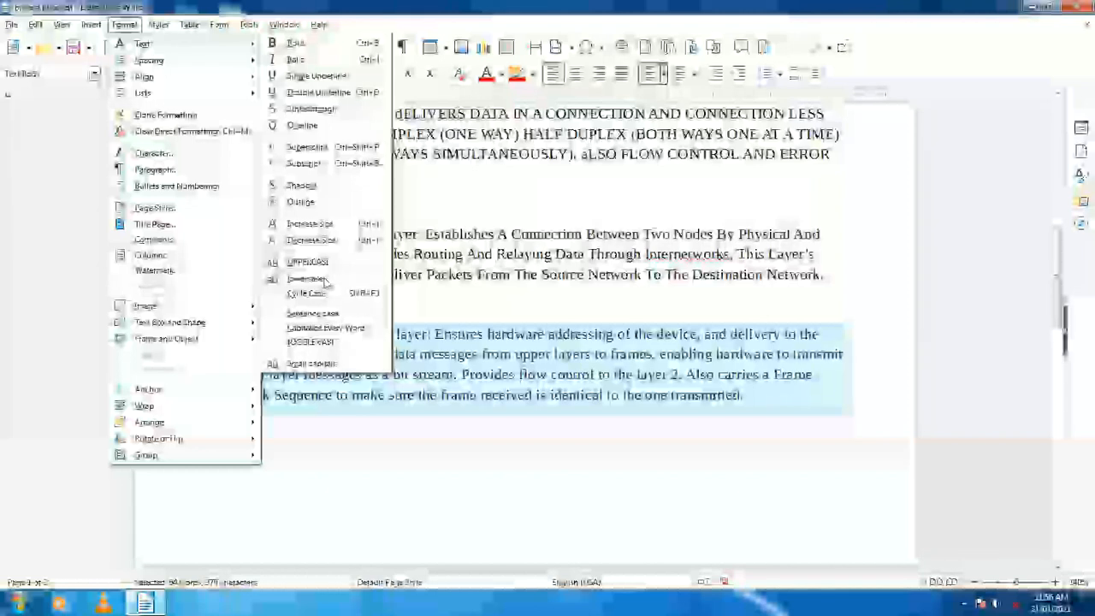
{"action": "left_click", "coordinate": [325, 283]}
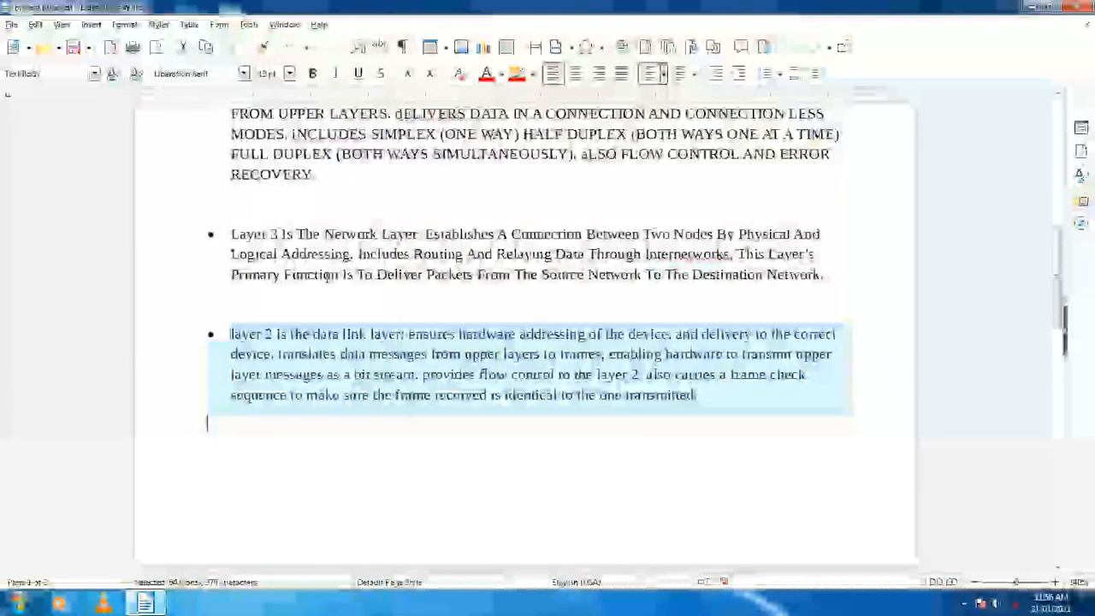
{"action": "left_click", "coordinate": [377, 445]}
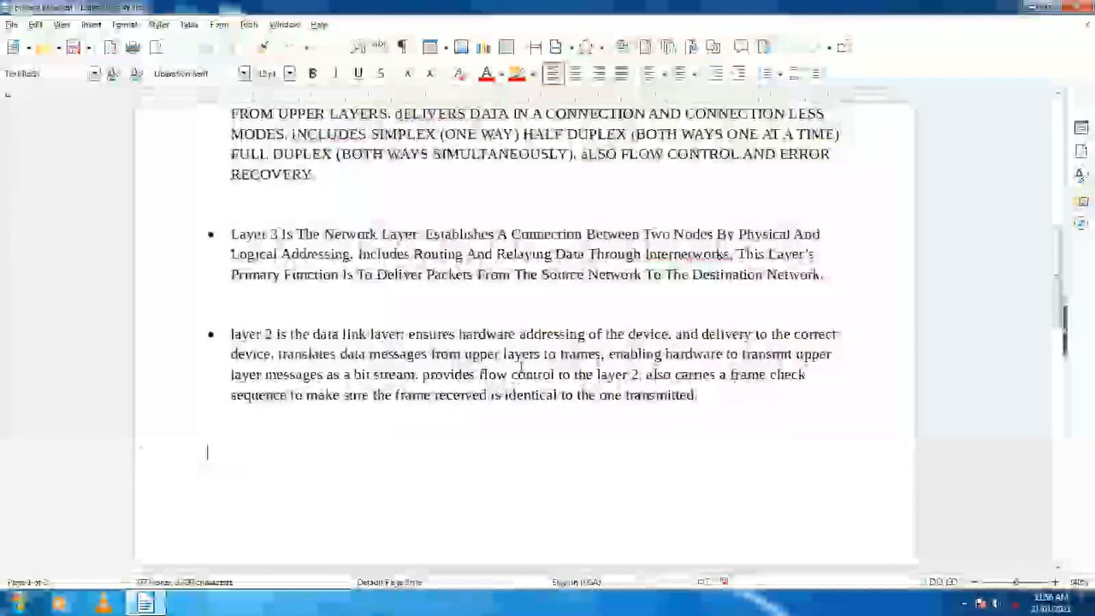
{"action": "scroll", "coordinate": [520, 368], "scroll_direction": "down", "scroll_amount": 7}
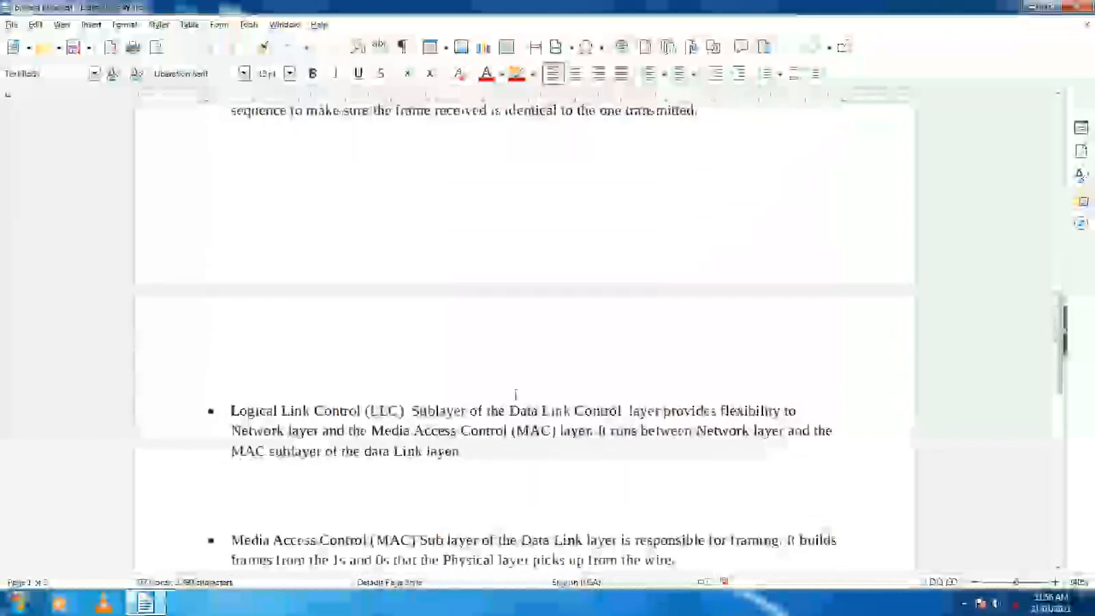
{"action": "scroll", "coordinate": [501, 416], "scroll_direction": "up", "scroll_amount": 5}
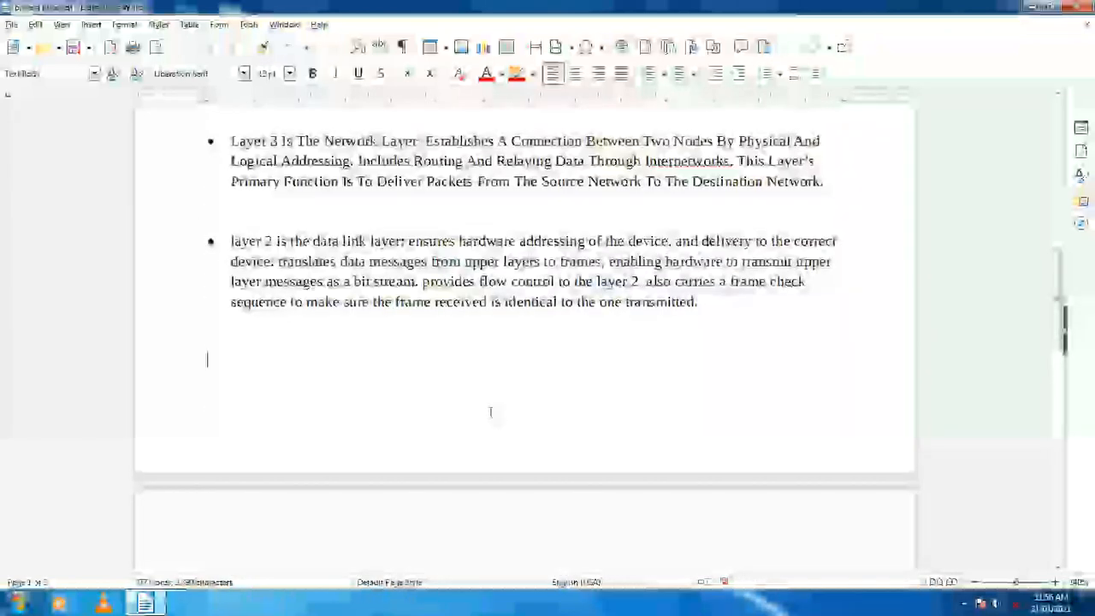